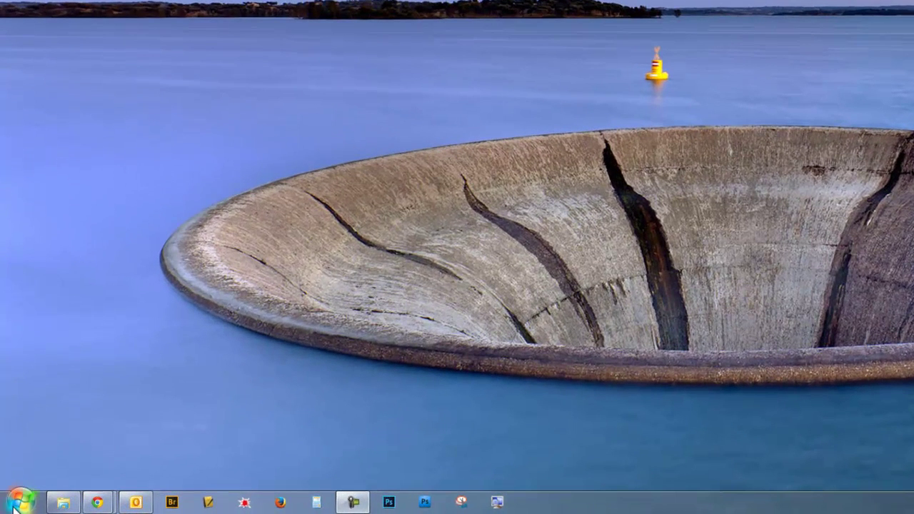
# Step: Search the installed programs for "bridge" and launch Adobe Bridge CS4
pyautogui.click(17, 504)
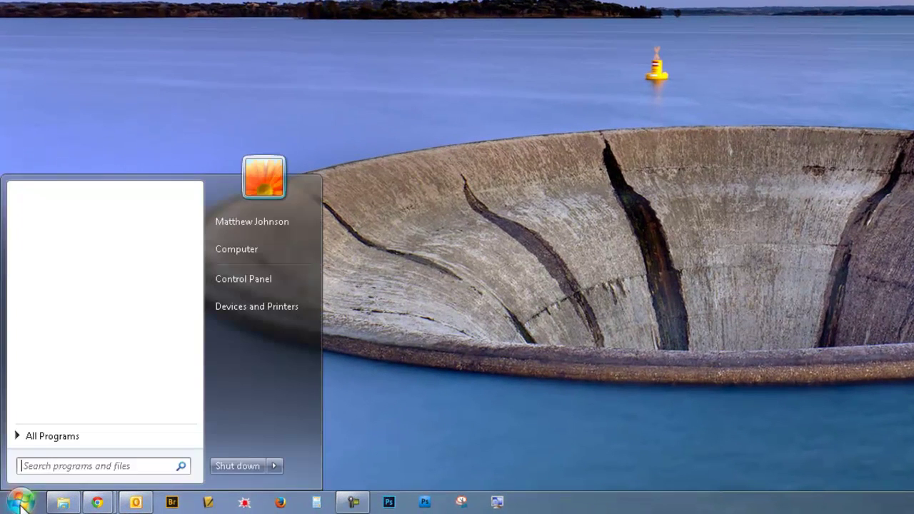
pyautogui.click(75, 467)
pyautogui.write('brid')
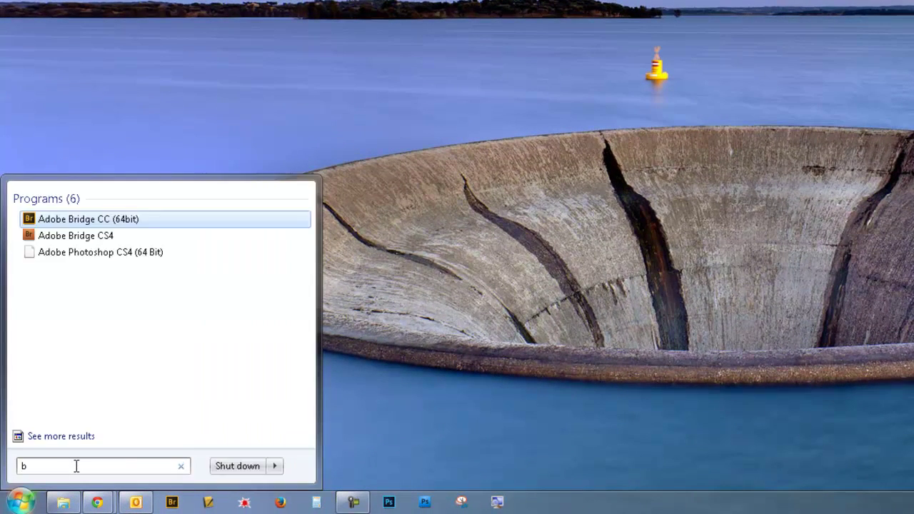
pyautogui.write('ge')
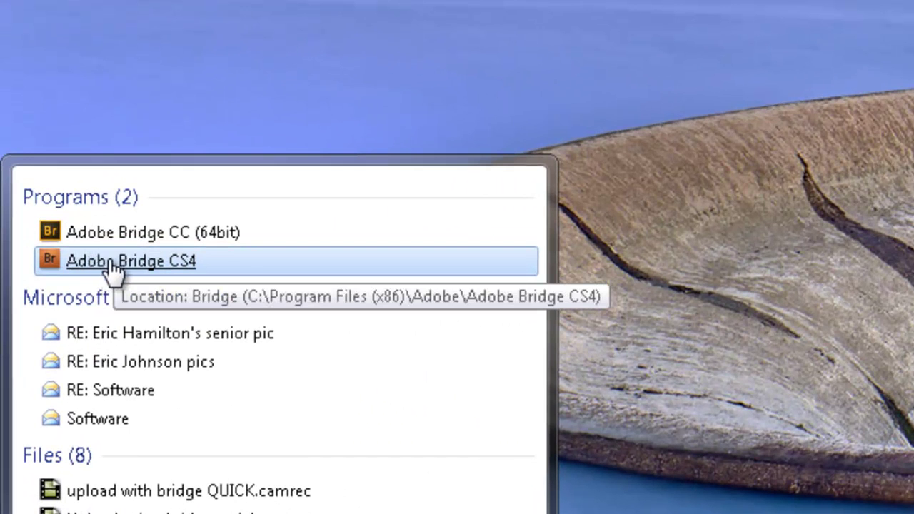
pyautogui.click(125, 265)
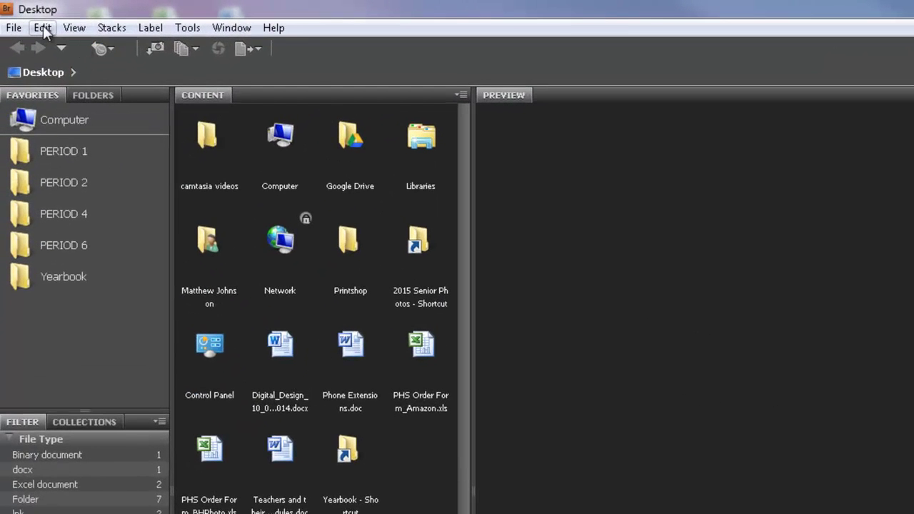
# Step: Adjust the user interface brightness in Bridge's General preferences and accept the settings
pyautogui.click(43, 27)
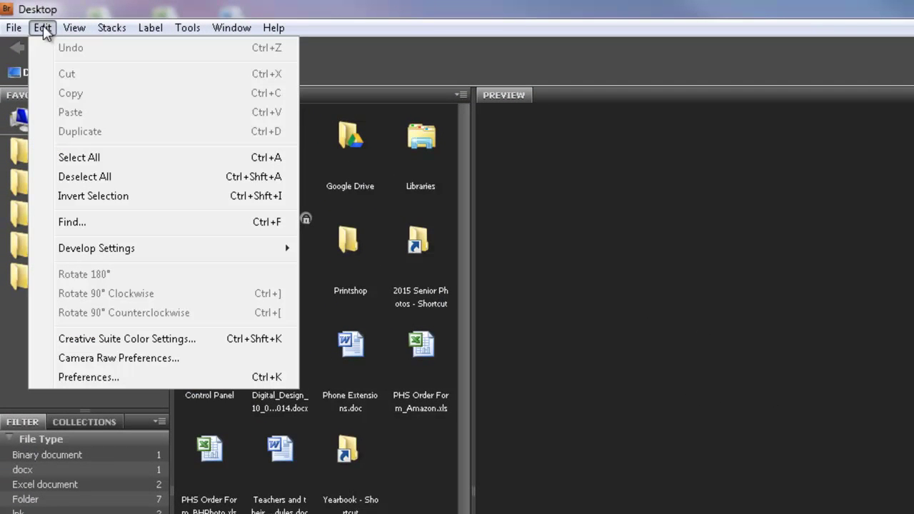
pyautogui.click(119, 376)
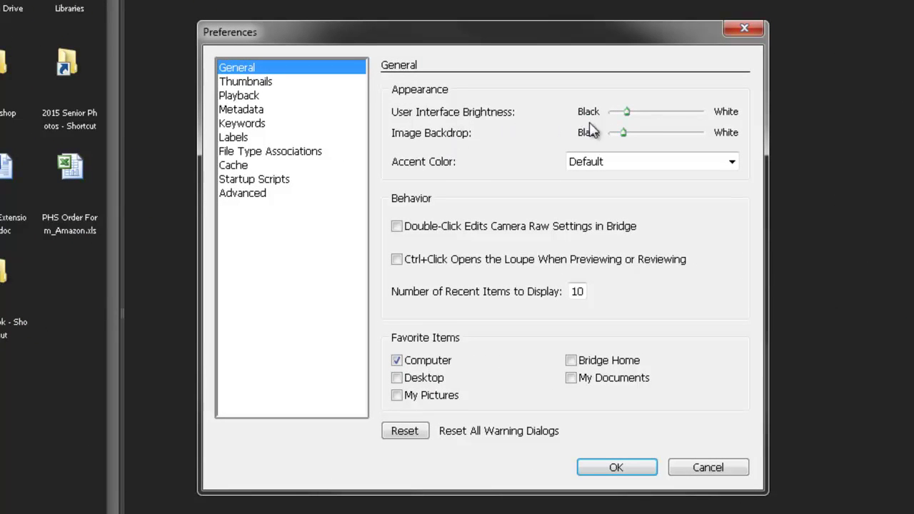
pyautogui.moveTo(631, 112); pyautogui.dragTo(623, 133)
pyautogui.click(616, 468)
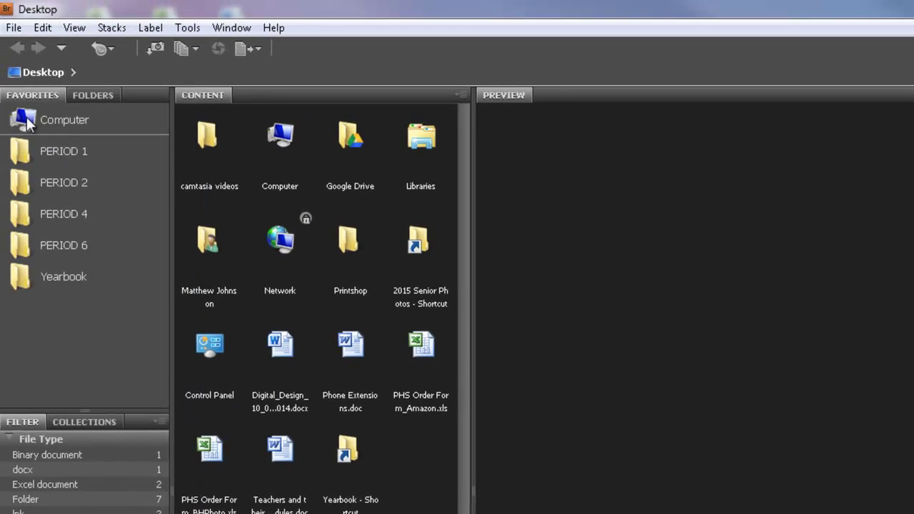
# Step: Examine the folder tree with the Computer drives expanded, plus the Collections and Filter views, and return to Favorites
pyautogui.click(93, 97)
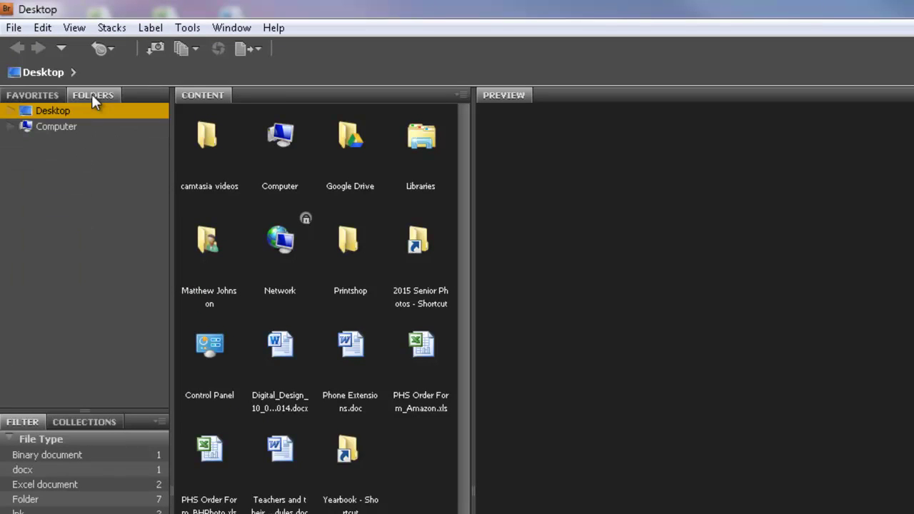
pyautogui.click(10, 127)
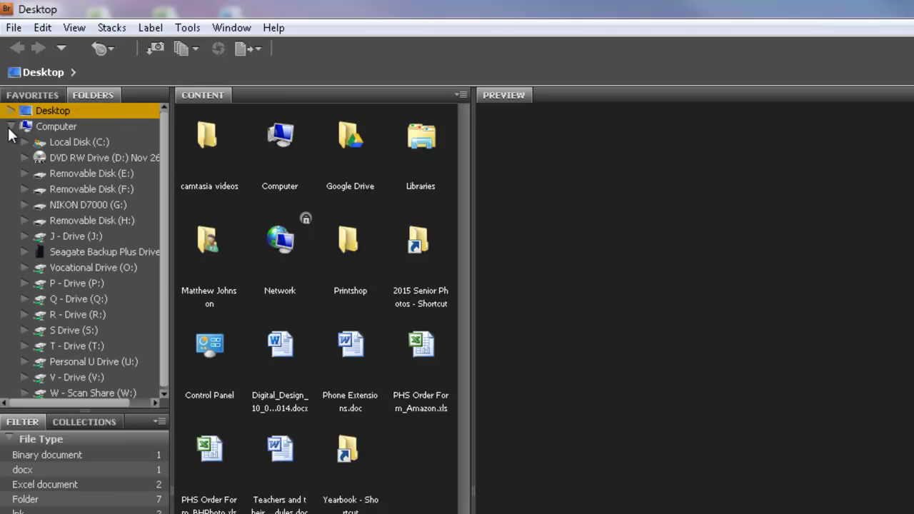
pyautogui.click(34, 95)
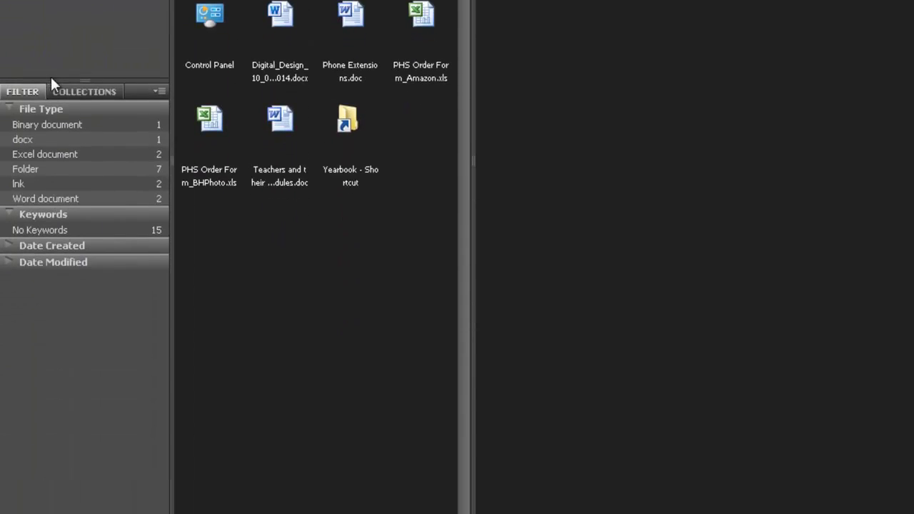
pyautogui.click(68, 97)
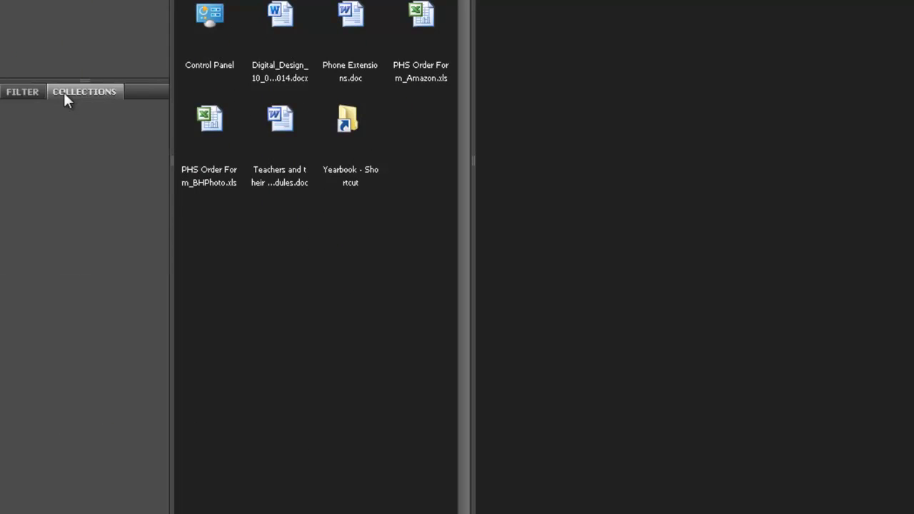
pyautogui.click(27, 94)
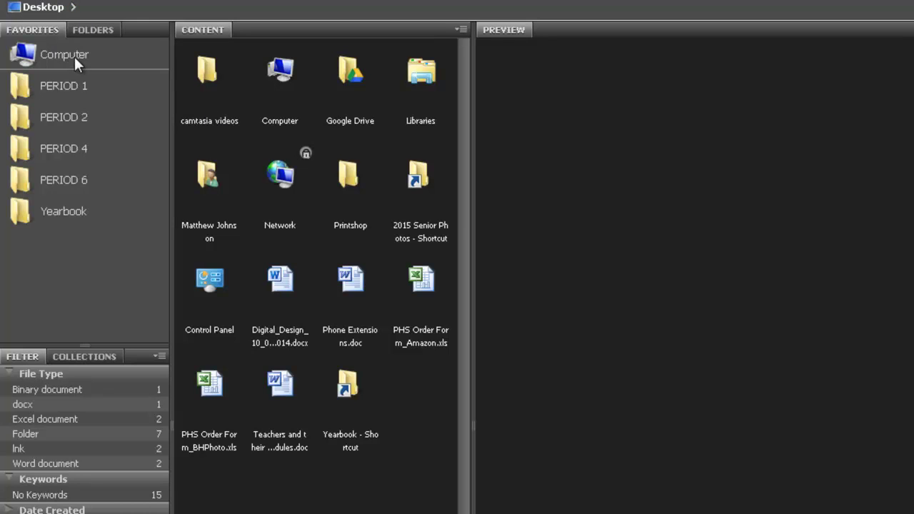
pyautogui.click(92, 30)
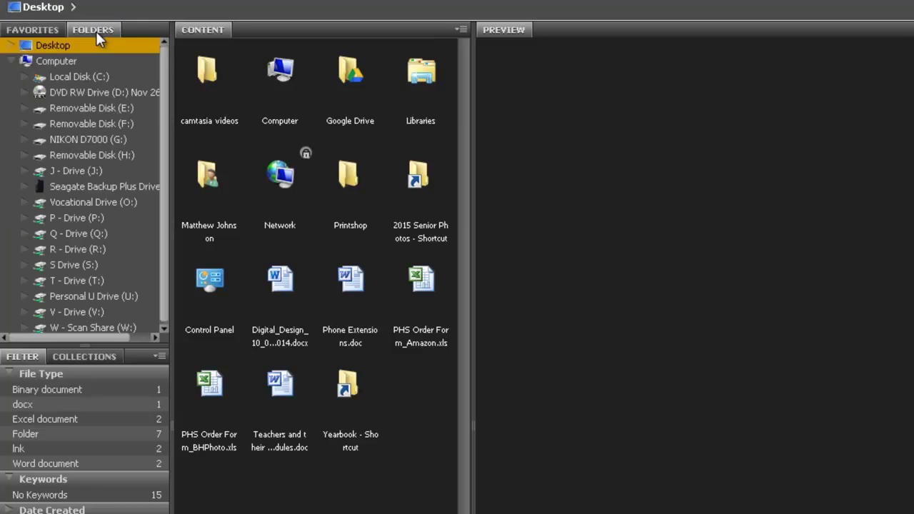
pyautogui.click(47, 32)
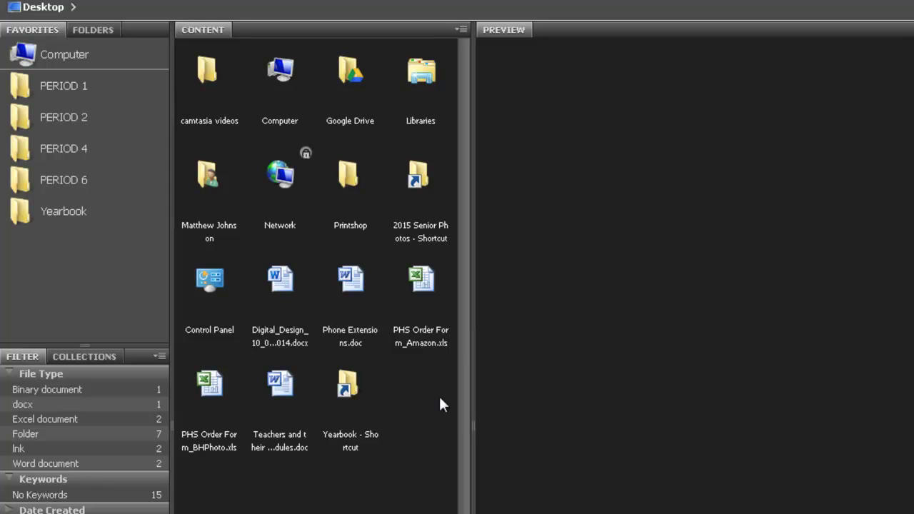
# Step: Collapse the Content panel by widening the Preview, and reset the Essentials workspace to its default layout
pyautogui.moveTo(474, 423); pyautogui.dragTo(166, 453)
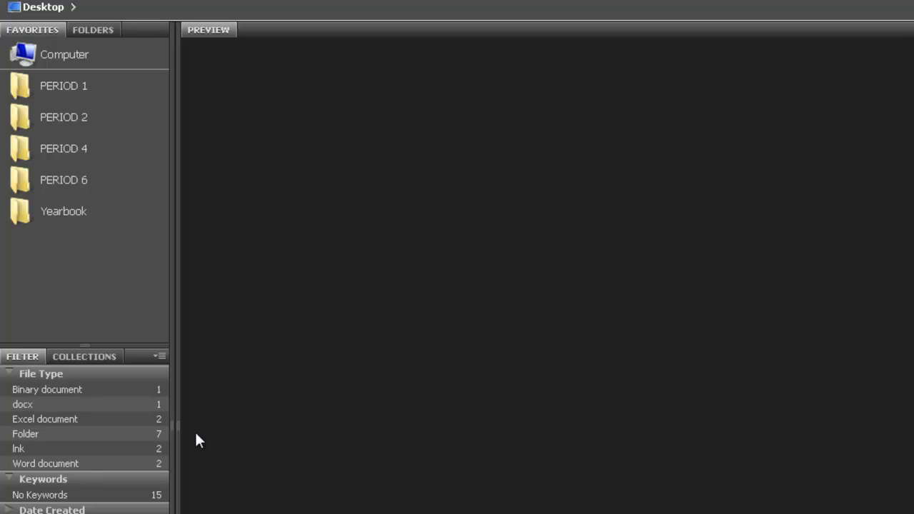
pyautogui.moveTo(179, 424); pyautogui.dragTo(190, 447)
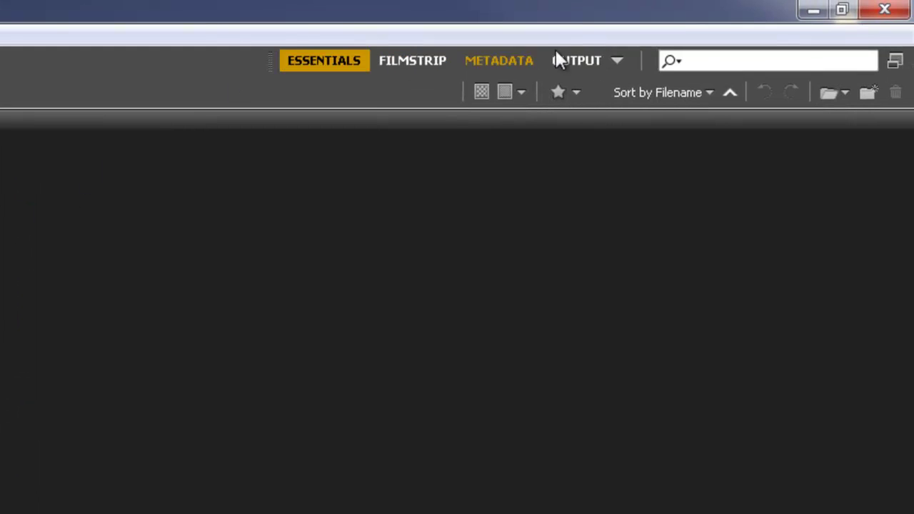
pyautogui.rightClick(318, 61)
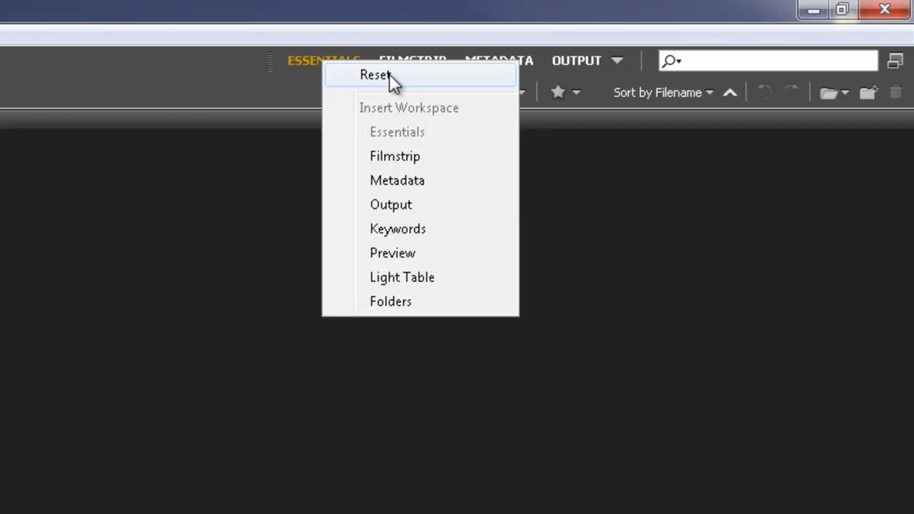
pyautogui.rightClick(312, 61)
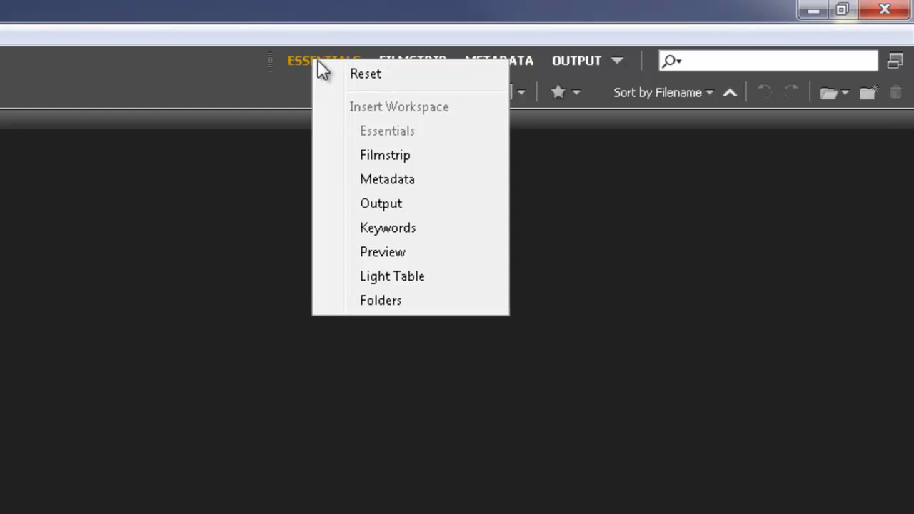
pyautogui.click(364, 79)
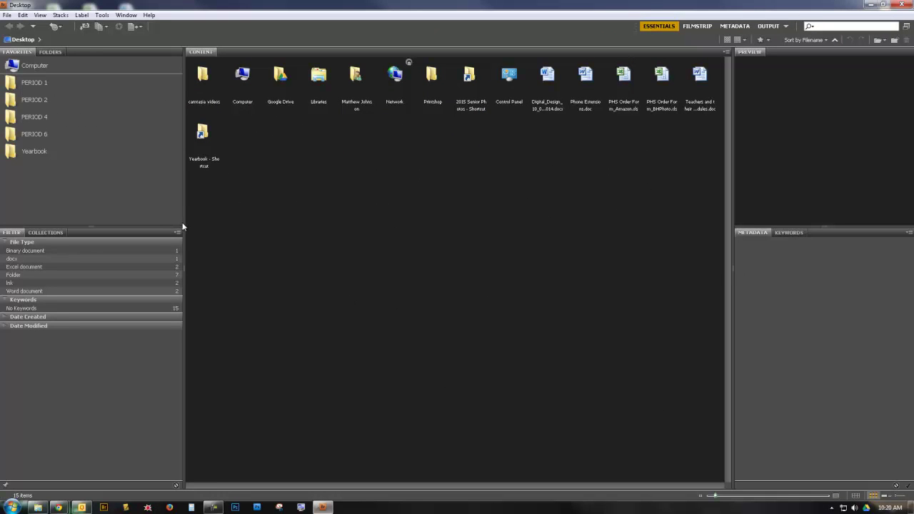
# Step: Resize the workspace panels to narrow the Favorites and Content columns and enlarge the Preview, shrinking the Metadata area beneath it
pyautogui.moveTo(182, 223); pyautogui.dragTo(68, 215)
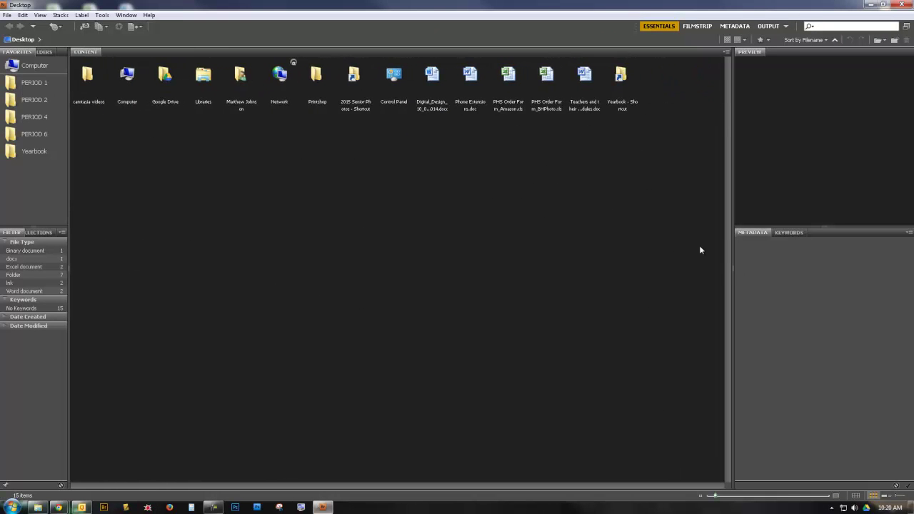
pyautogui.moveTo(732, 228); pyautogui.dragTo(194, 257)
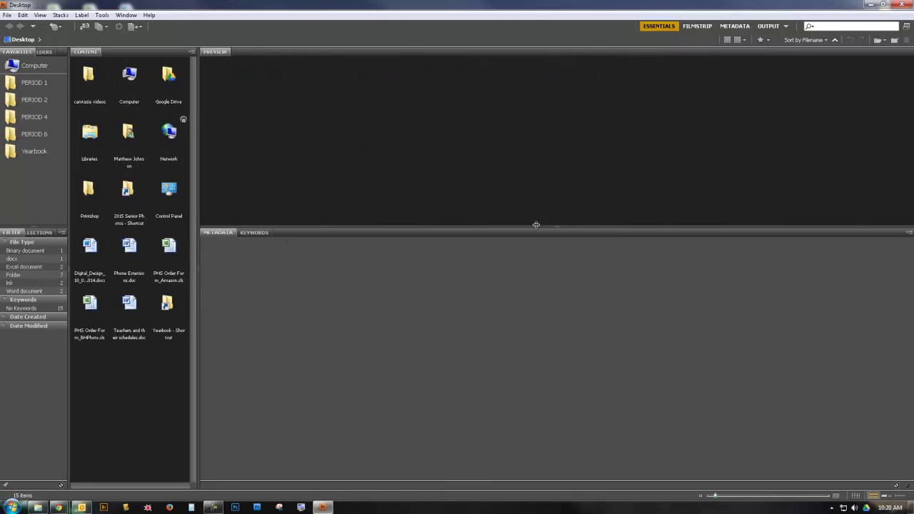
pyautogui.moveTo(536, 226); pyautogui.dragTo(537, 291)
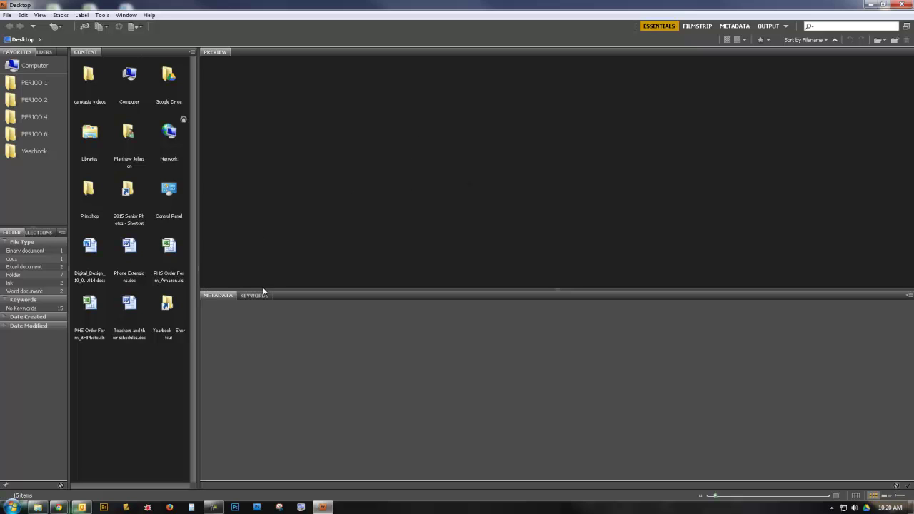
pyautogui.moveTo(262, 289); pyautogui.dragTo(259, 451)
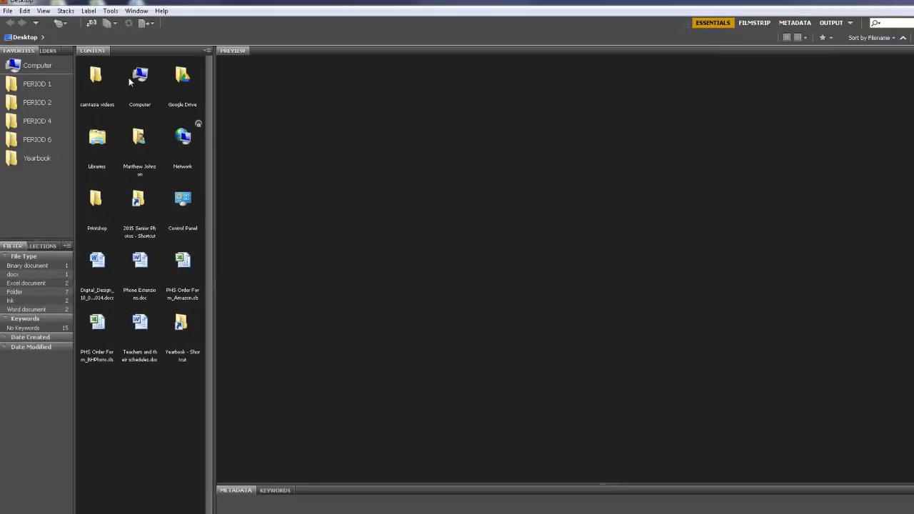
# Step: Browse from Computer through Vocational Drive (O:) and PhotoShared into the teacher's folder
pyautogui.doubleClick(142, 80)
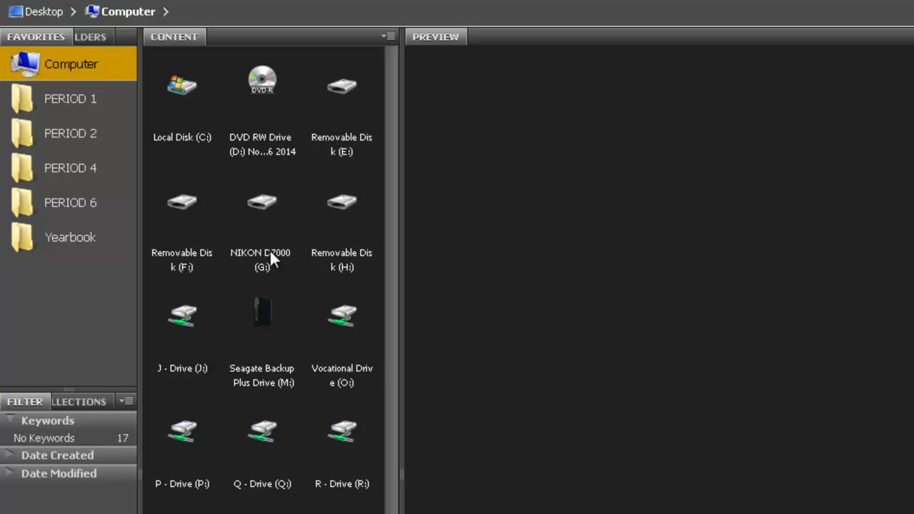
pyautogui.doubleClick(346, 333)
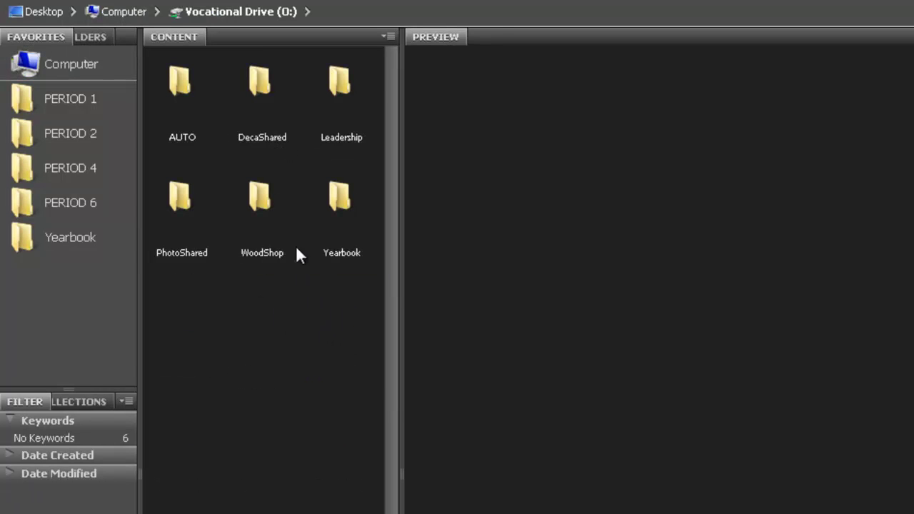
pyautogui.doubleClick(159, 215)
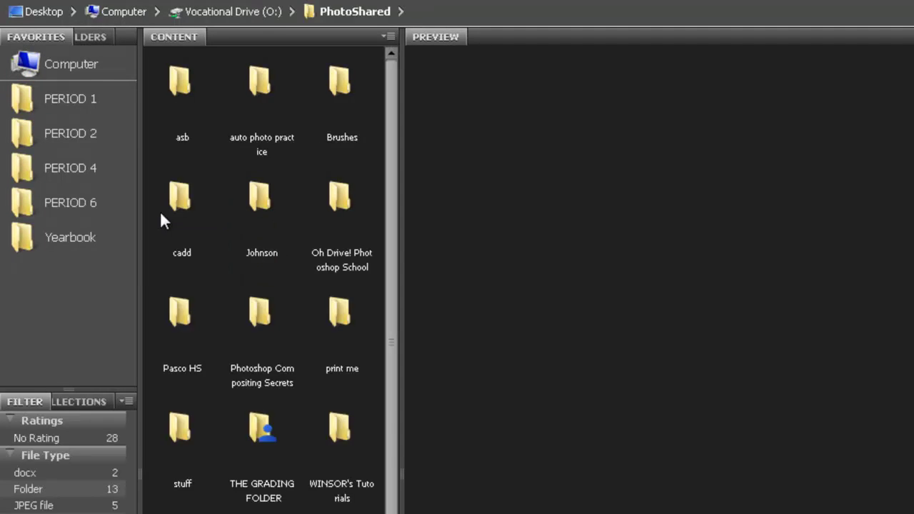
pyautogui.doubleClick(258, 204)
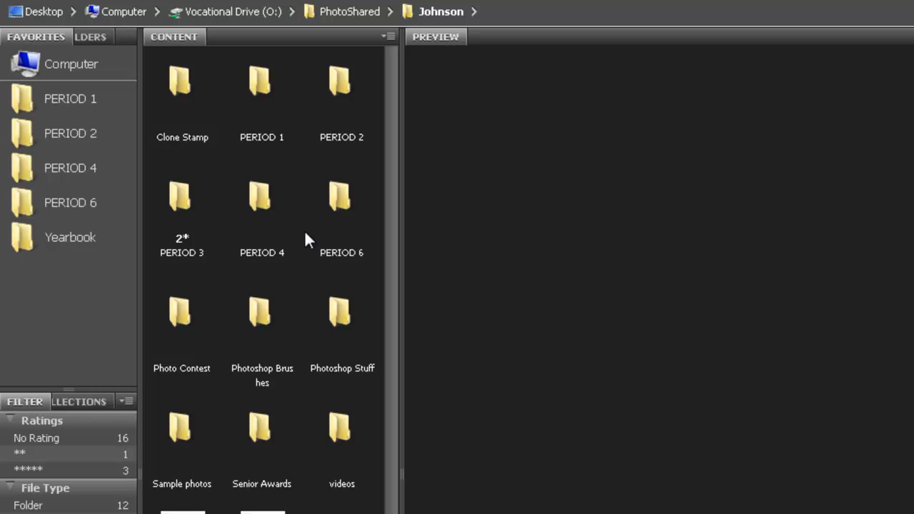
# Step: Try adding the PERIOD 1 folder to the favorites, and open that favorite to browse its subfolders
pyautogui.click(258, 83)
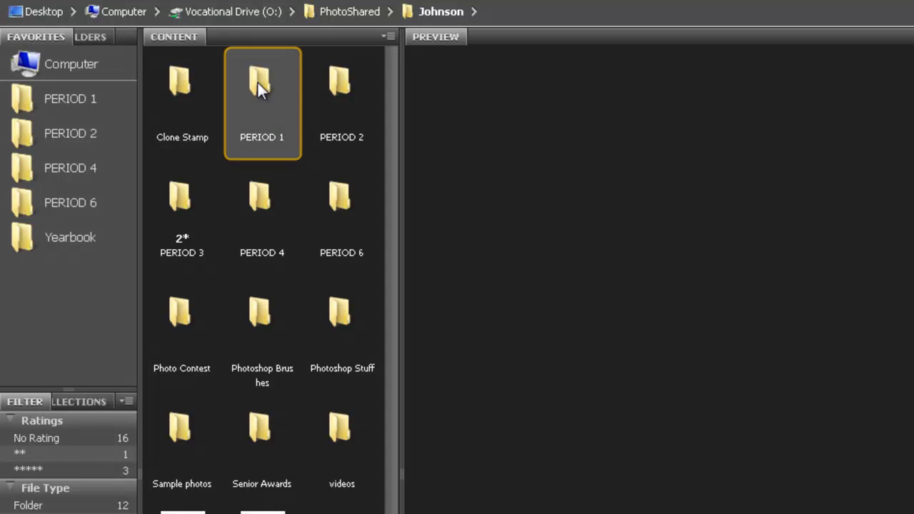
pyautogui.moveTo(262, 82); pyautogui.dragTo(81, 291)
pyautogui.click(73, 94)
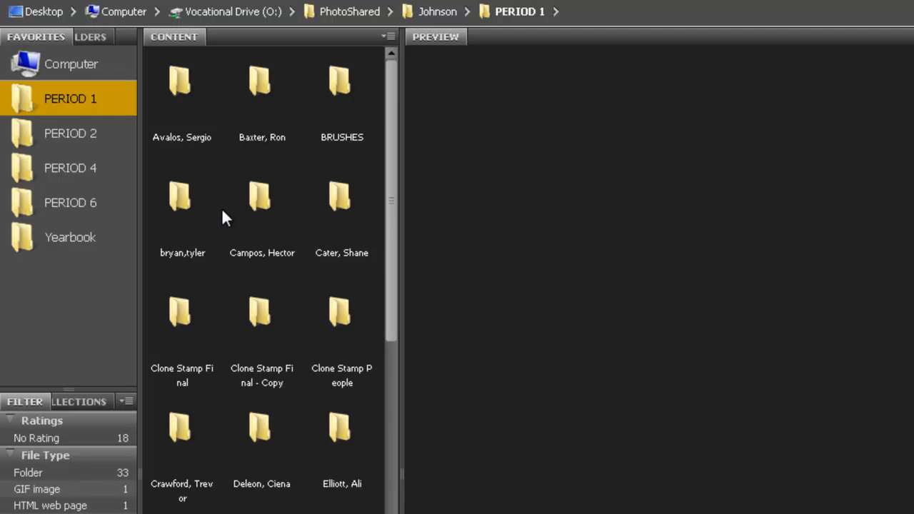
pyautogui.scroll(-2, 227, 214)
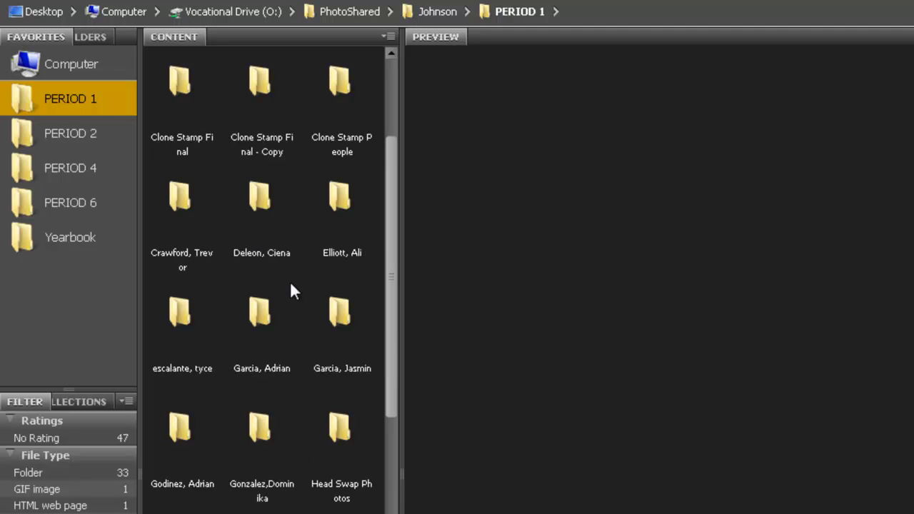
pyautogui.scroll(-5, 273, 283)
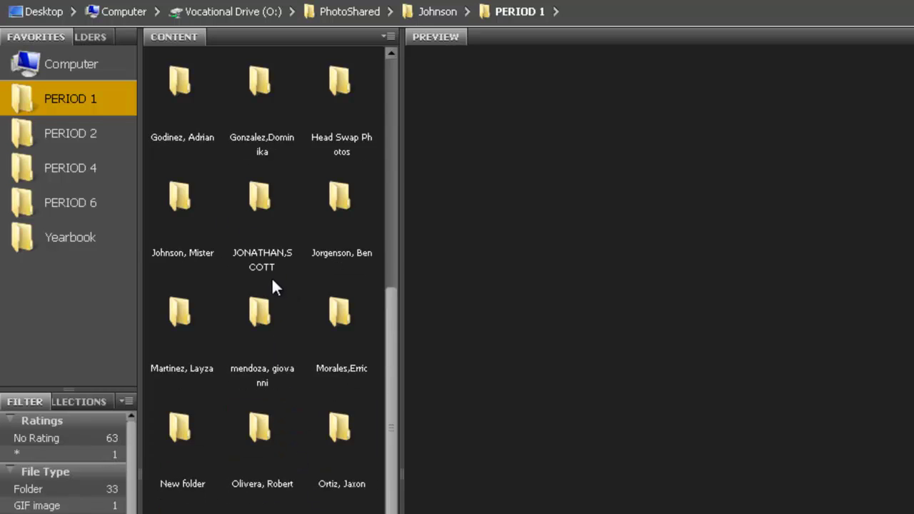
pyautogui.scroll(7, 274, 286)
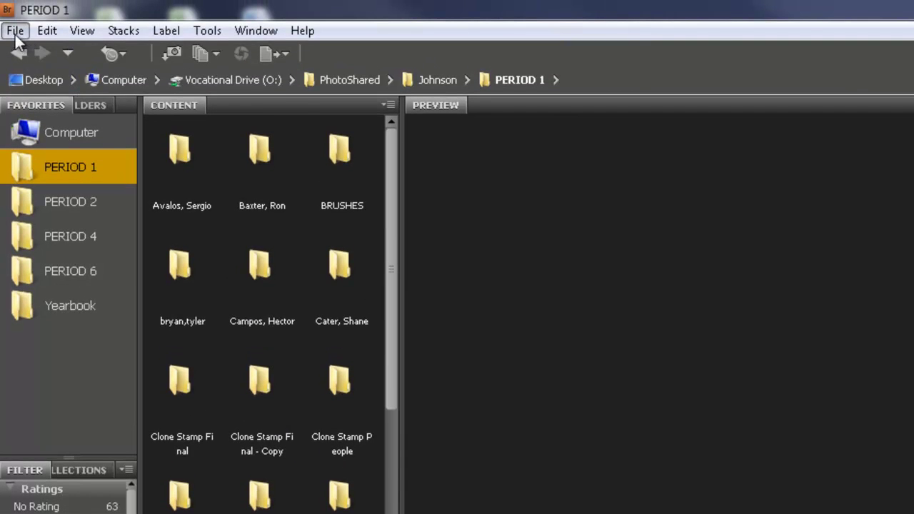
# Step: Create a new folder in PERIOD 1 and name it "Lastname, Firstname"
pyautogui.click(14, 31)
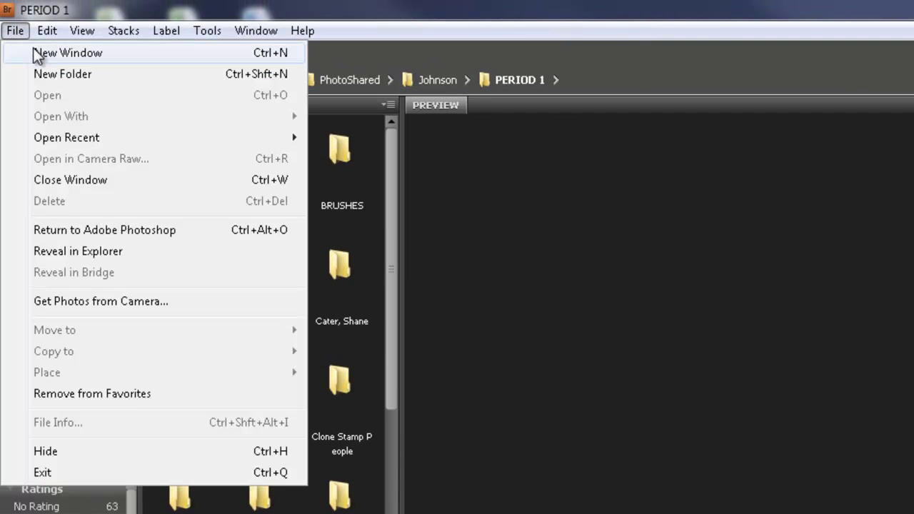
pyautogui.click(101, 71)
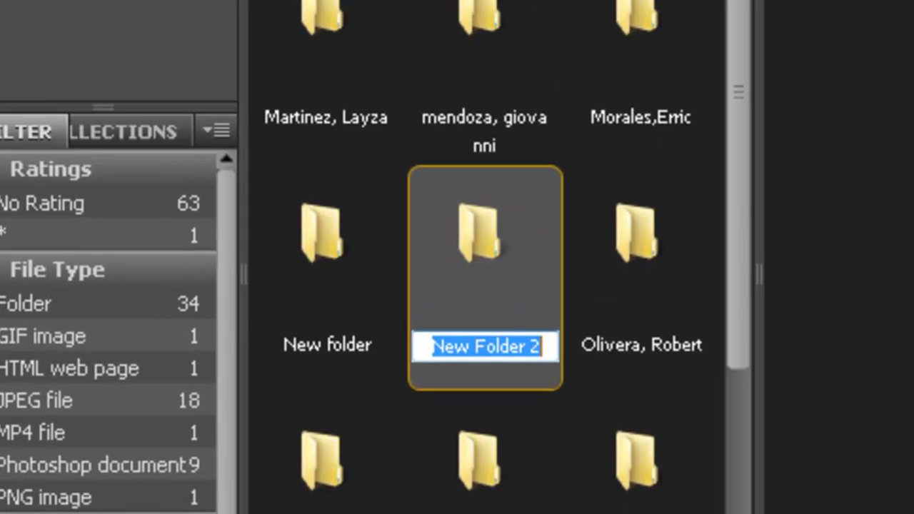
pyautogui.write('John')
pyautogui.press('BackSpace')
pyautogui.press('BackSpace')
pyautogui.press('BackSpace')
pyautogui.press('BackSpace')
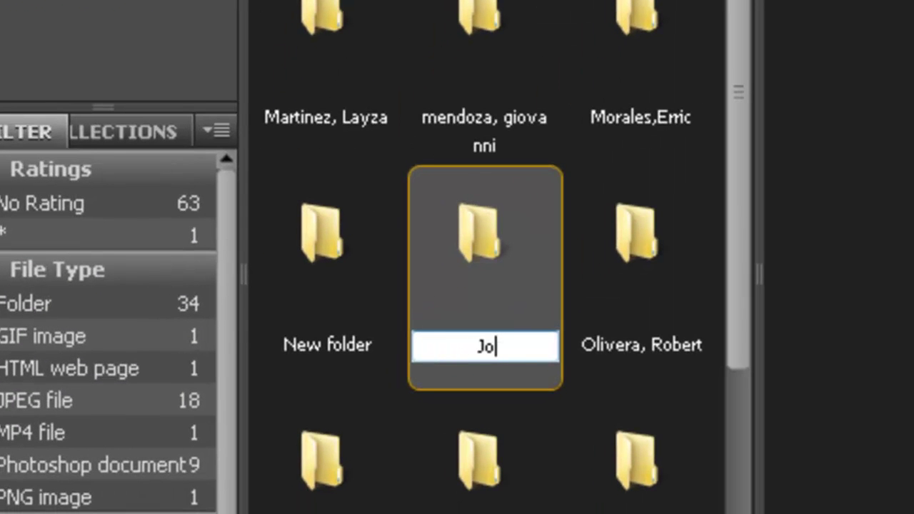
pyautogui.write('Lastname, ')
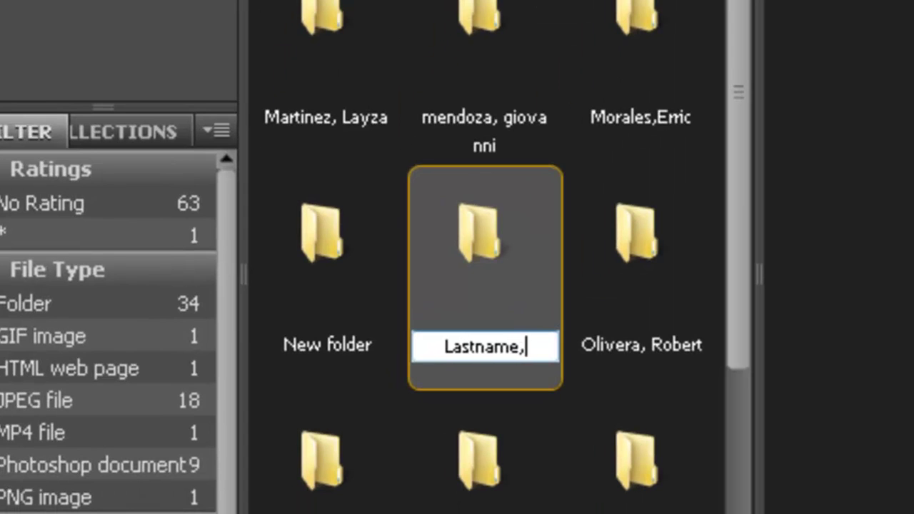
pyautogui.write('Firstname')
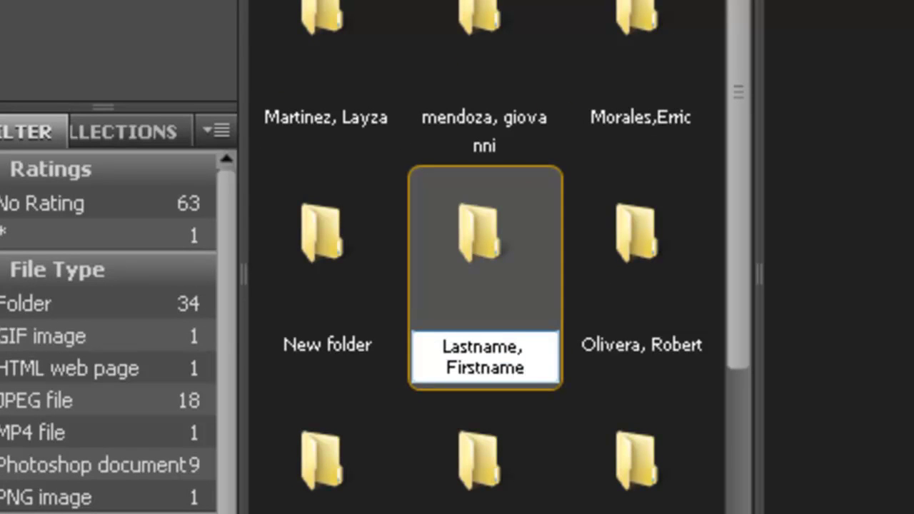
pyautogui.press('Return')
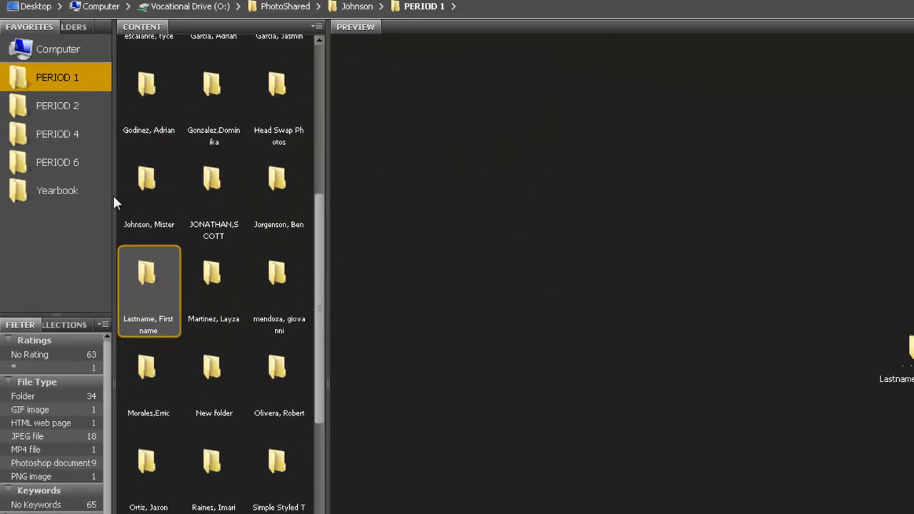
# Step: Add the "Lastname, Firstname" folder to the favorites and open it from there
pyautogui.moveTo(148, 282); pyautogui.dragTo(42, 237)
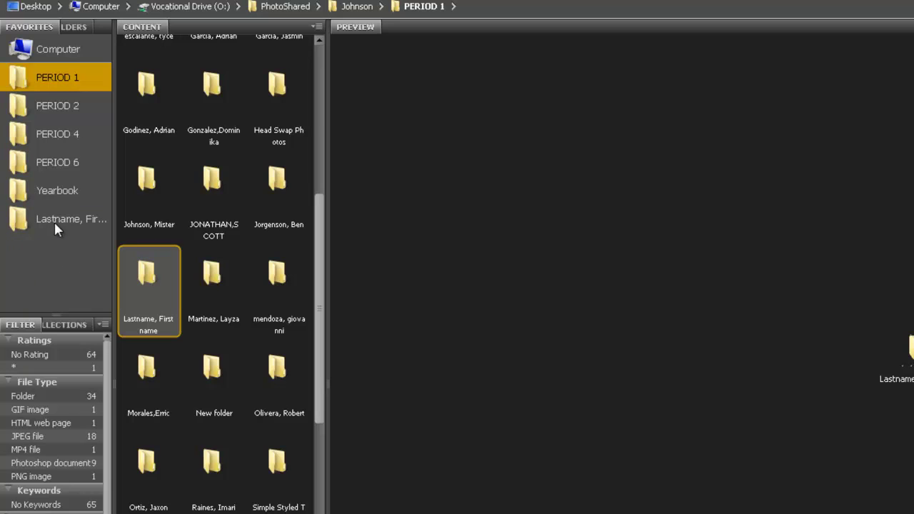
pyautogui.click(56, 223)
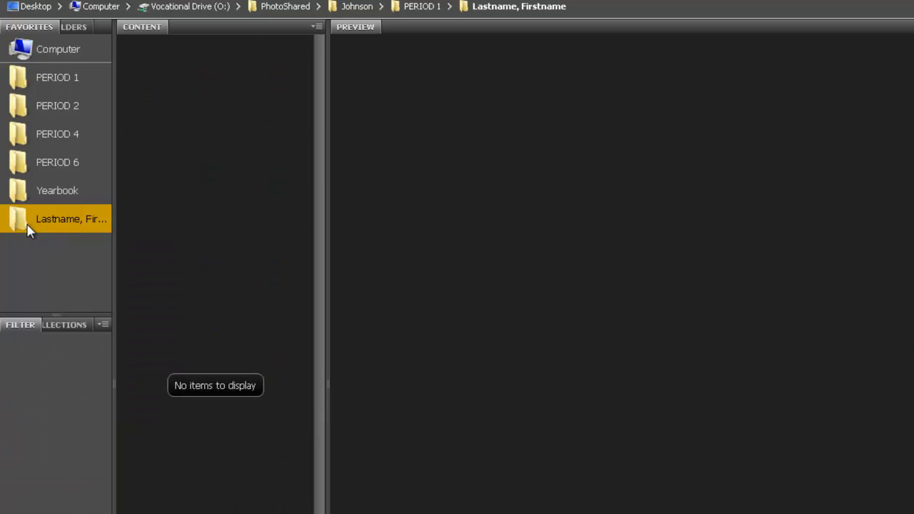
# Step: Return to the PERIOD 1 favorite and open the teacher's own student-style folder inside it
pyautogui.click(74, 78)
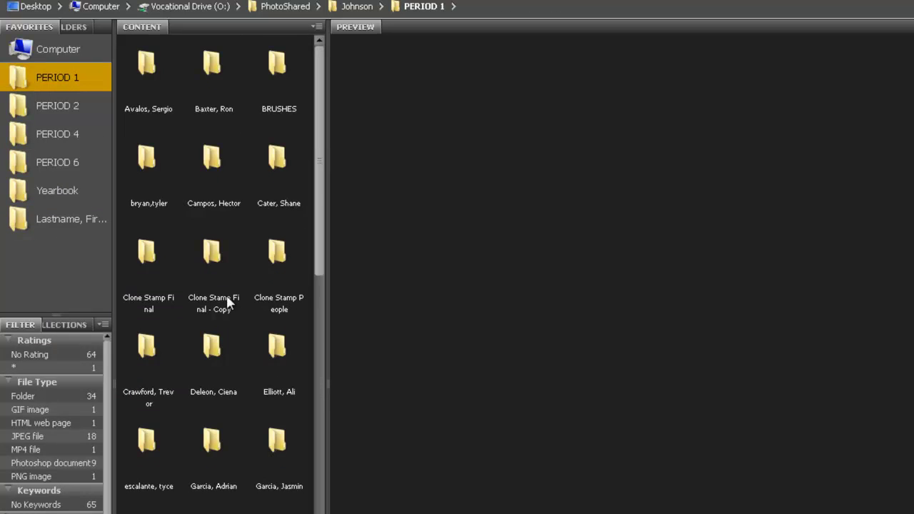
pyautogui.scroll(-1, 214, 271)
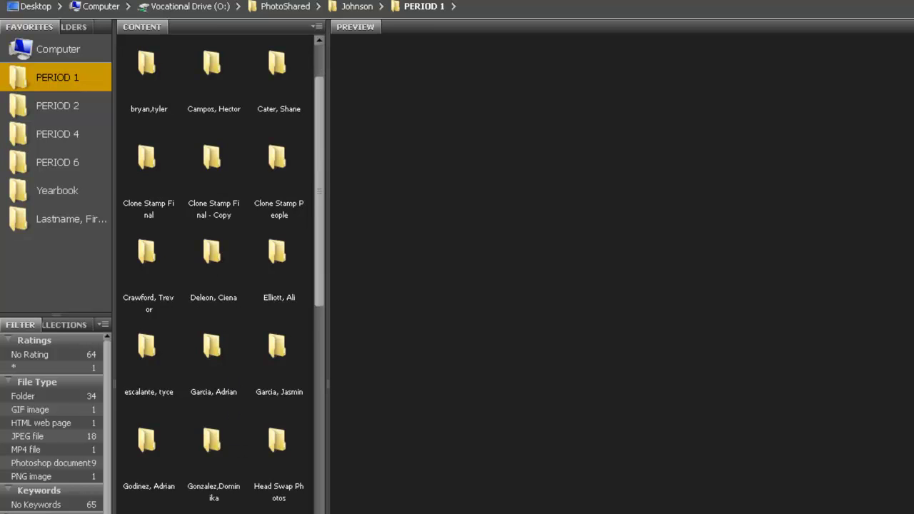
pyautogui.doubleClick(149, 512)
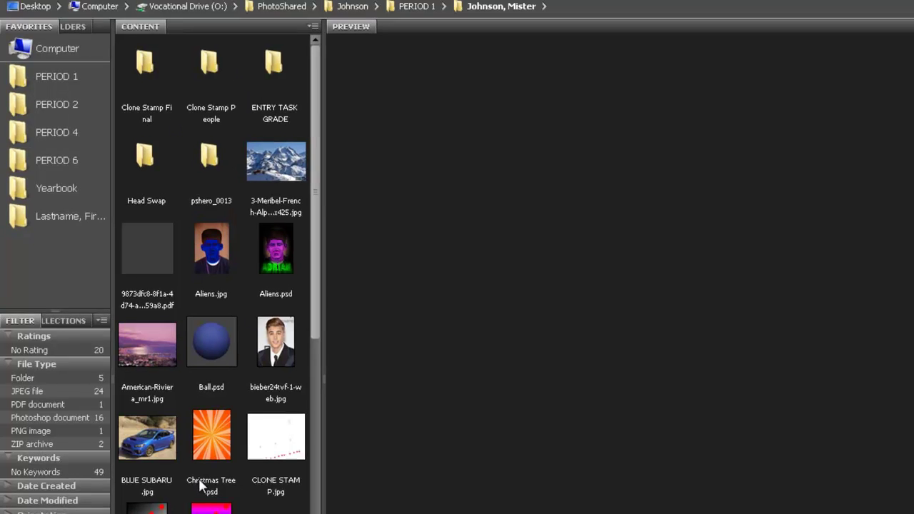
# Step: Preview several images in the folder, including bieber24tvf-1-web.jpg, BLUE SUBARU.jpg, CloneStamp6.JPG and CloneStamp5.JPG
pyautogui.click(138, 416)
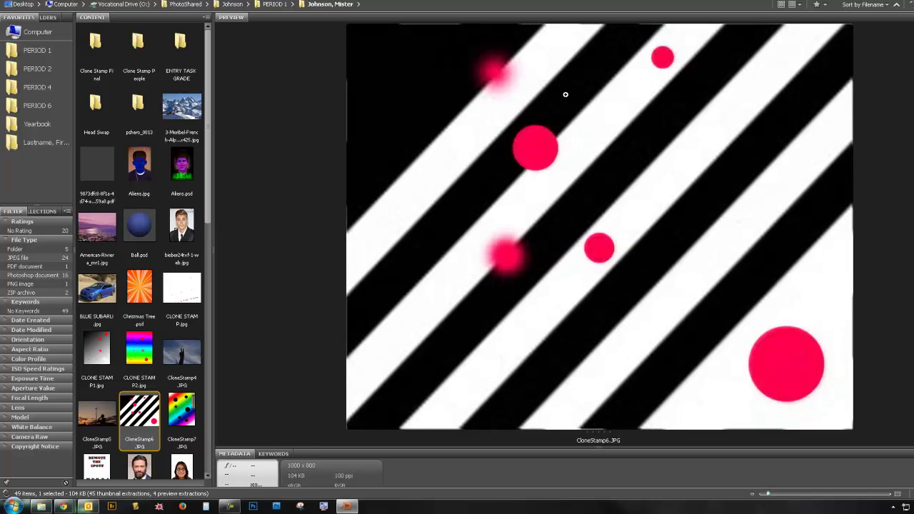
pyautogui.click(190, 224)
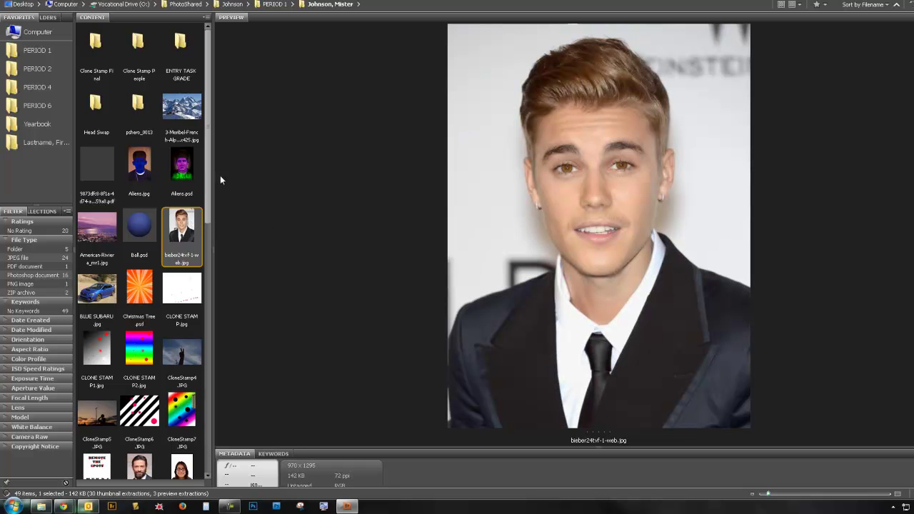
pyautogui.click(93, 238)
pyautogui.click(107, 296)
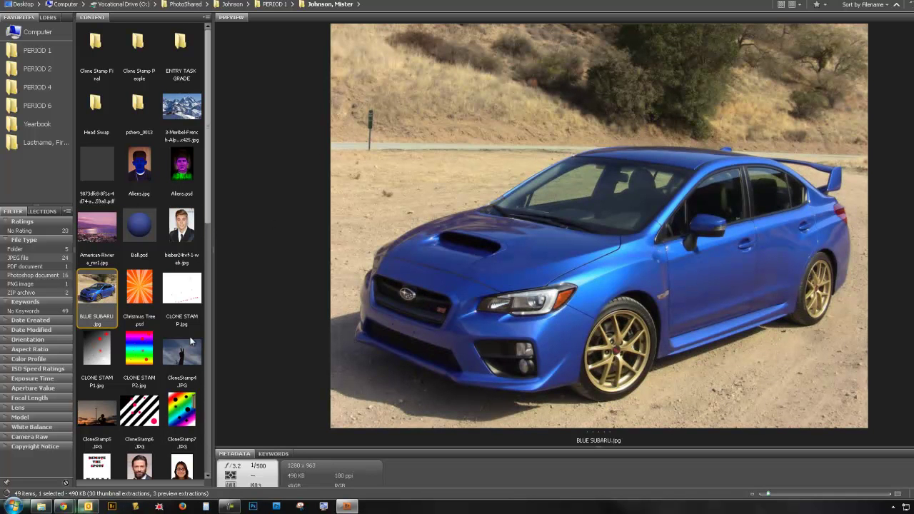
pyautogui.click(143, 351)
pyautogui.click(141, 413)
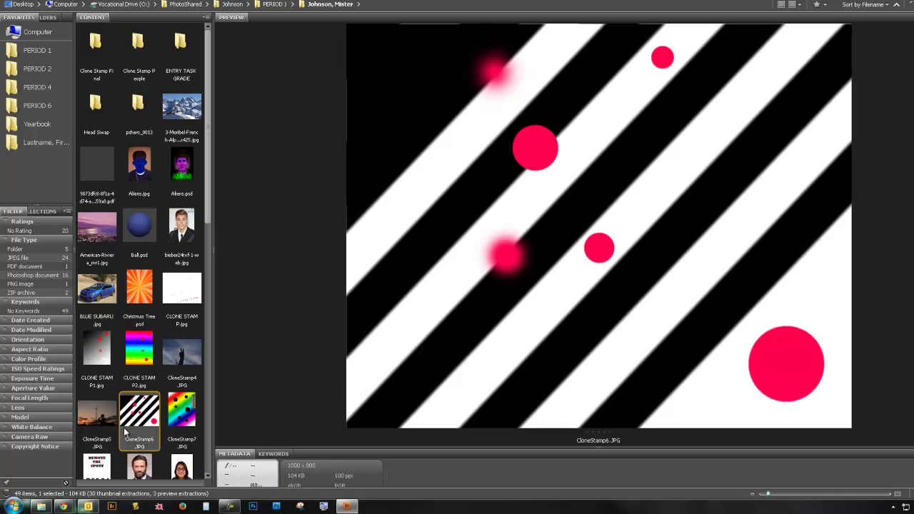
pyautogui.click(103, 436)
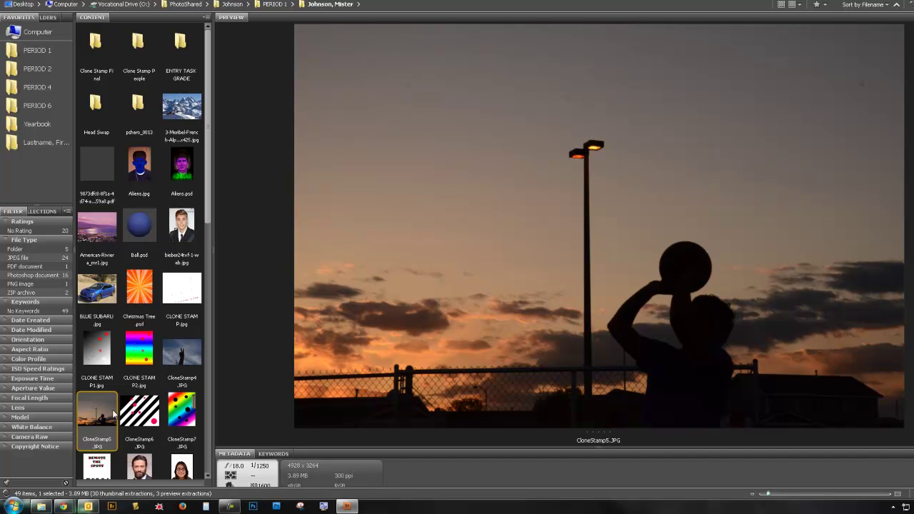
# Step: Enlarge the Metadata area to examine the camera data of CloneStamp5.JPG, and shrink it back beneath the Preview
pyautogui.moveTo(285, 449); pyautogui.dragTo(285, 440)
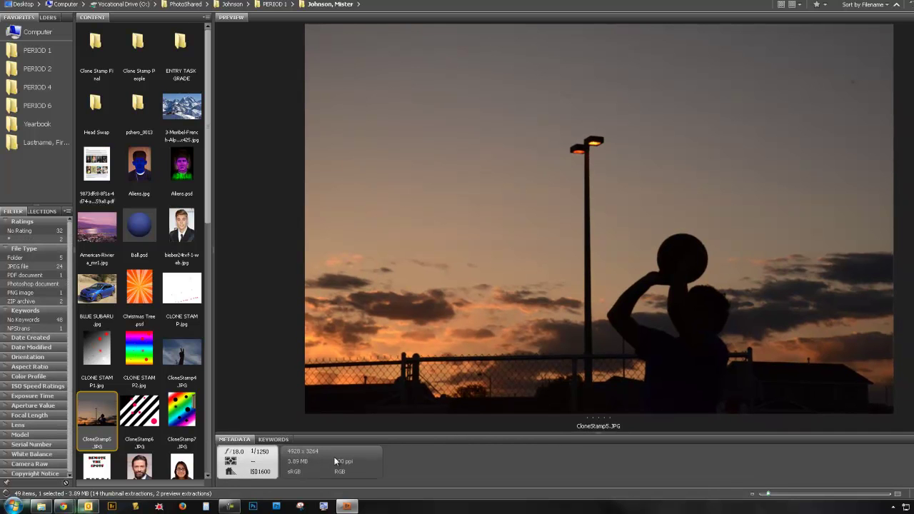
pyautogui.moveTo(319, 434); pyautogui.dragTo(370, 250)
pyautogui.scroll(-10, 324, 402)
pyautogui.scroll(3, 328, 424)
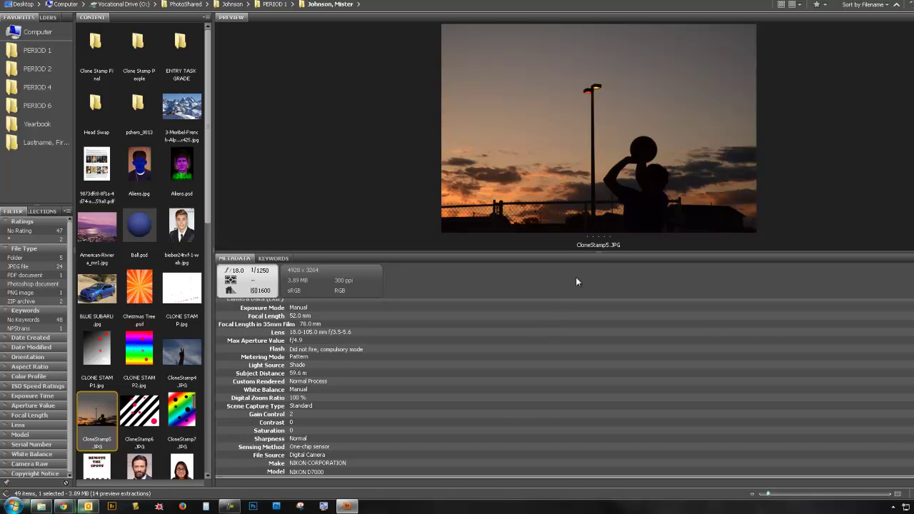
pyautogui.moveTo(601, 253); pyautogui.dragTo(596, 432)
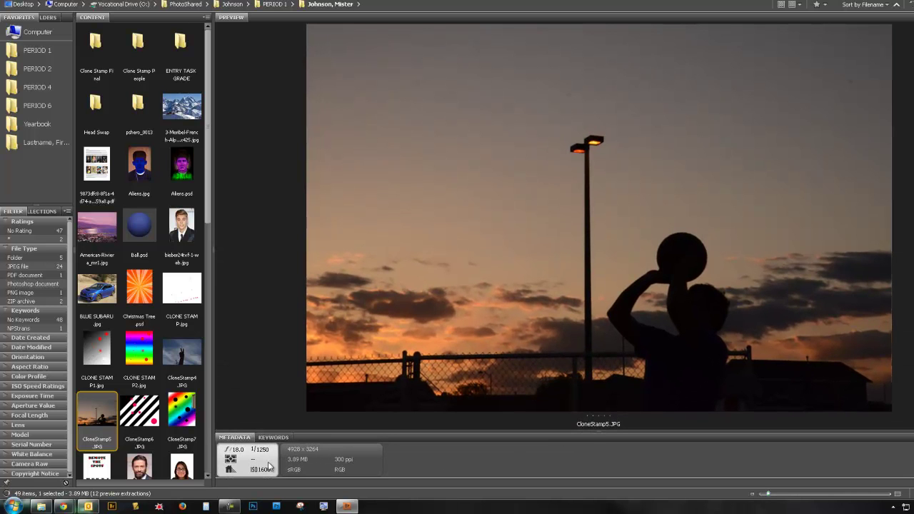
# Step: Narrow the Content column to two thumbnails per row, and reset the Essentials workspace to its default layout
pyautogui.moveTo(215, 265); pyautogui.dragTo(175, 268)
pyautogui.moveTo(319, 438)
pyautogui.mouseDown()
pyautogui.moveTo(311, 479)
pyautogui.moveTo(309, 445)
pyautogui.mouseUp()
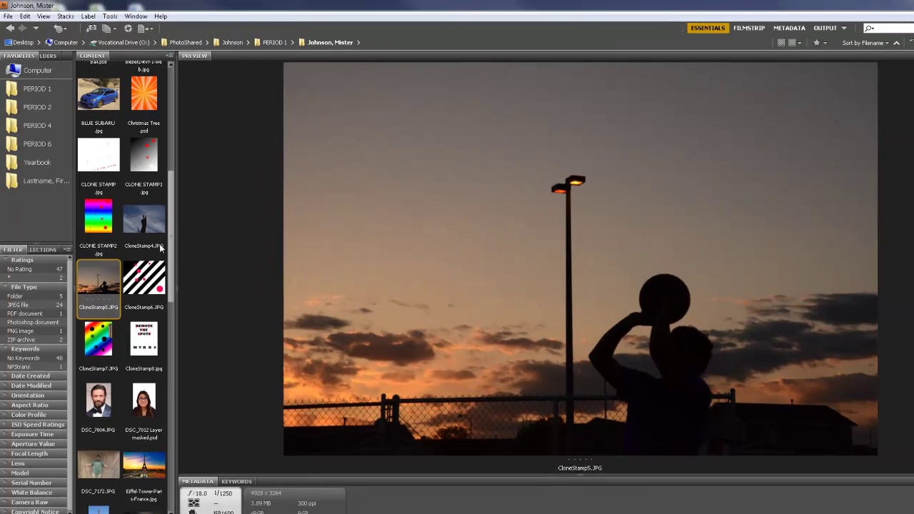
pyautogui.rightClick(711, 30)
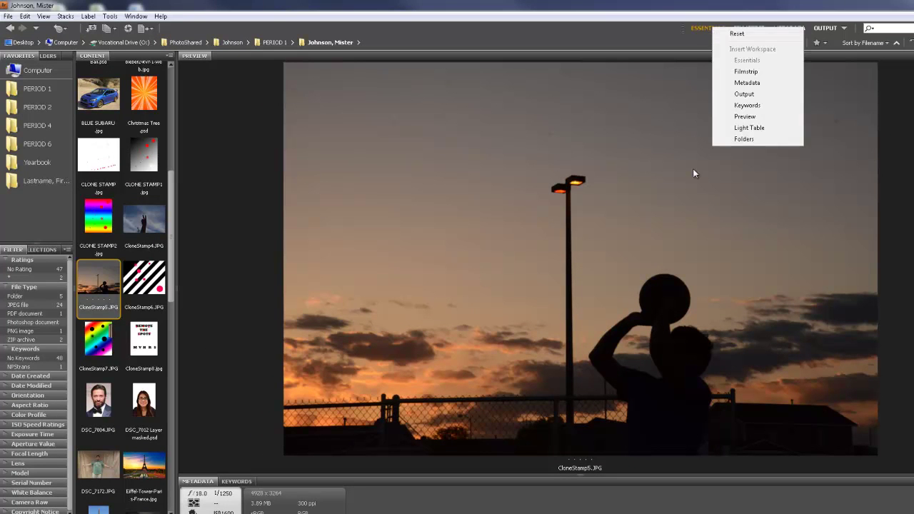
pyautogui.click(737, 35)
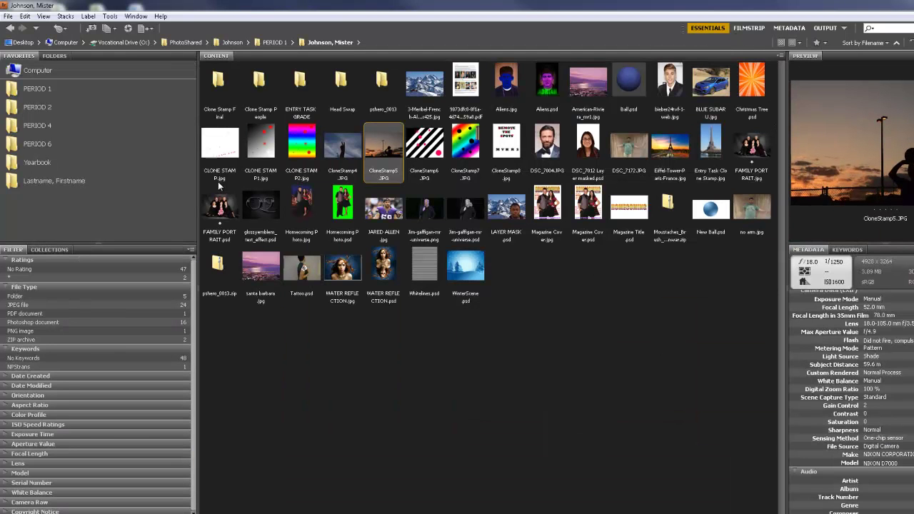
# Step: Narrow the Favorites and Content columns to enlarge the Preview, and reduce the Metadata area to a thin strip
pyautogui.moveTo(203, 236); pyautogui.dragTo(73, 236)
pyautogui.moveTo(785, 219); pyautogui.dragTo(326, 264)
pyautogui.moveTo(405, 246); pyautogui.dragTo(405, 261)
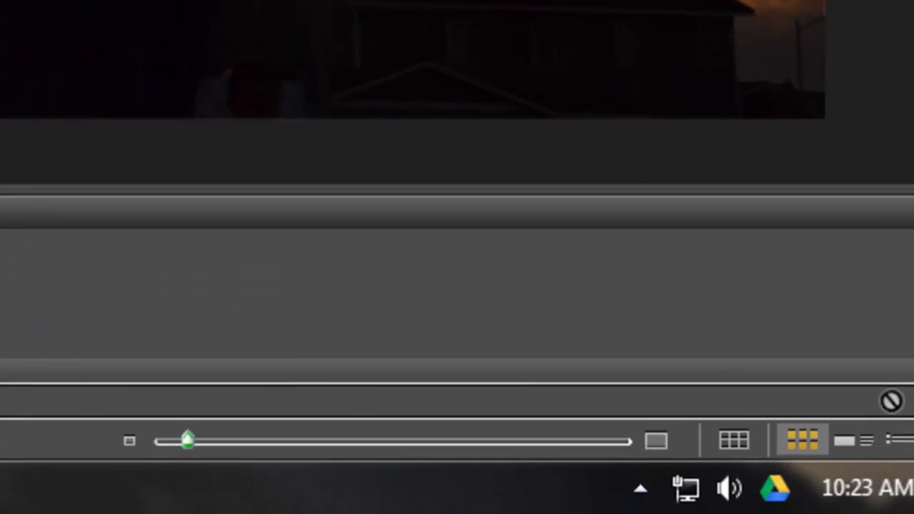
pyautogui.moveTo(2, 189); pyautogui.dragTo(3, 224)
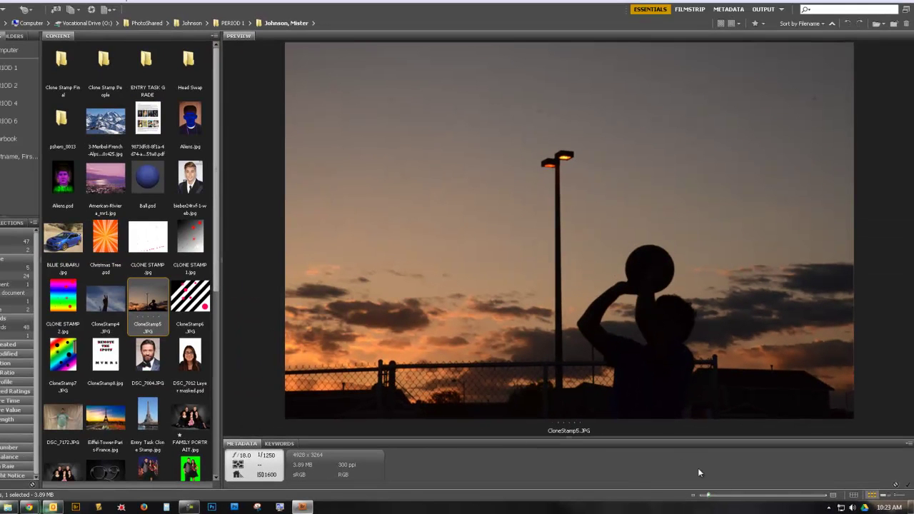
# Step: Widen the Content panel across the whole Preview area and adjust the thumbnail size to browse the folder's images
pyautogui.moveTo(709, 497)
pyautogui.mouseDown()
pyautogui.moveTo(738, 496)
pyautogui.moveTo(705, 500)
pyautogui.mouseUp()
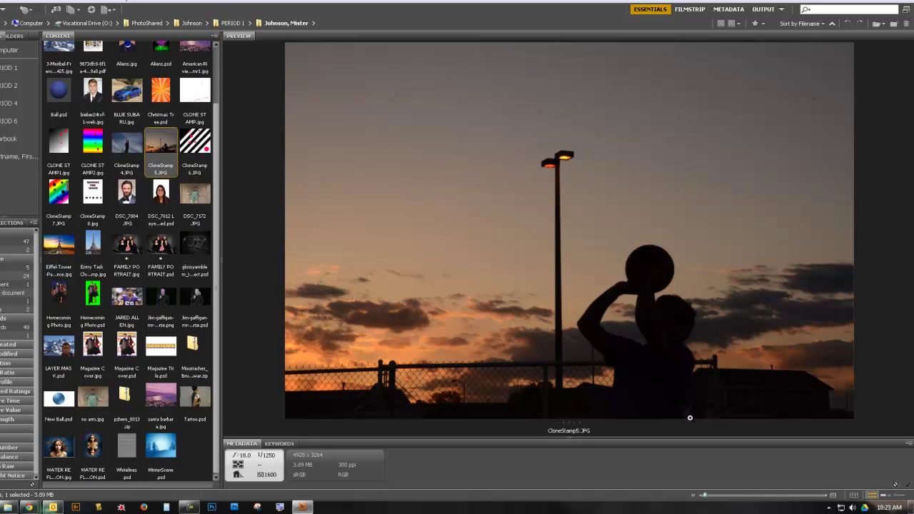
pyautogui.moveTo(223, 253); pyautogui.dragTo(907, 253)
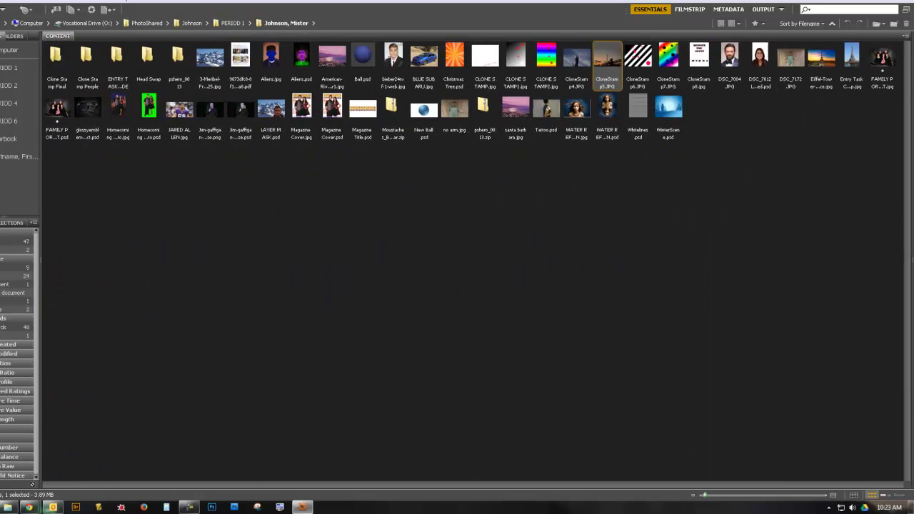
pyautogui.moveTo(706, 498); pyautogui.dragTo(735, 502)
pyautogui.scroll(-5, 538, 326)
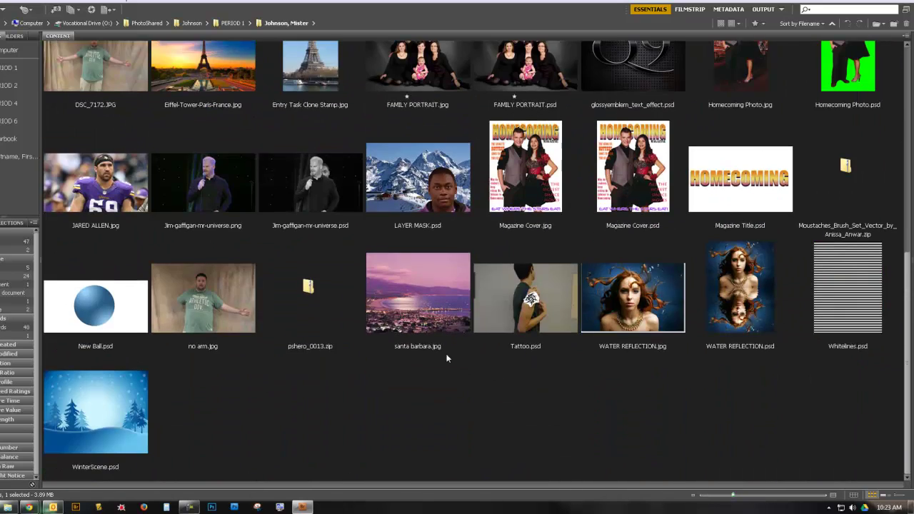
pyautogui.scroll(5, 429, 377)
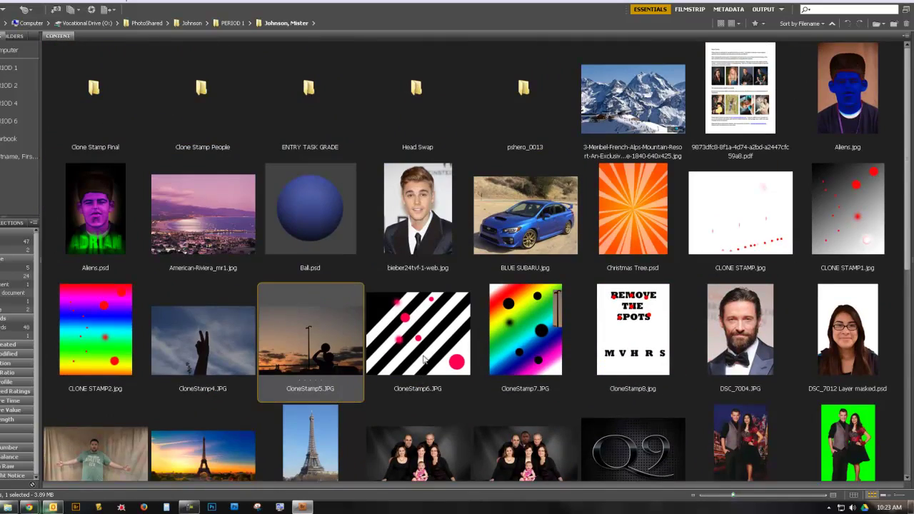
pyautogui.scroll(-5, 500, 329)
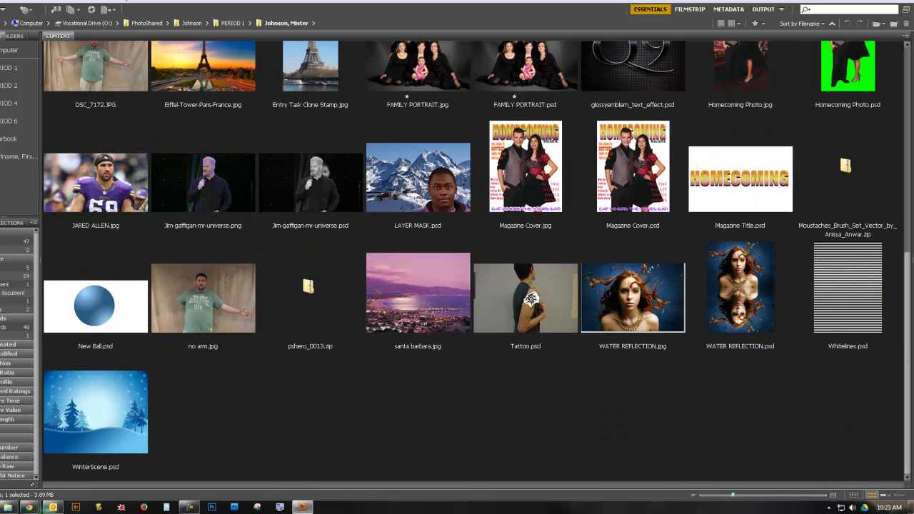
# Step: Narrow the Content panel to bring back the large Preview, and reduce the thumbnails to three per row
pyautogui.moveTo(911, 258); pyautogui.dragTo(235, 284)
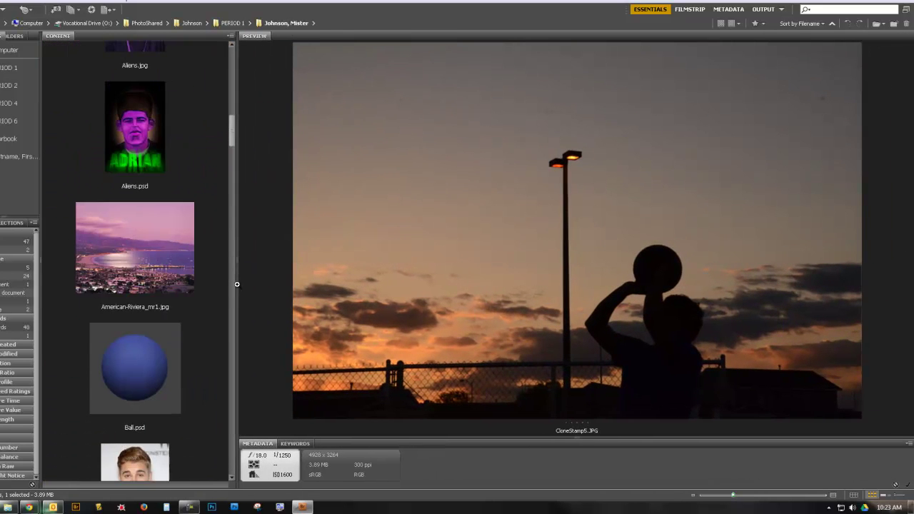
pyautogui.moveTo(733, 497); pyautogui.dragTo(715, 500)
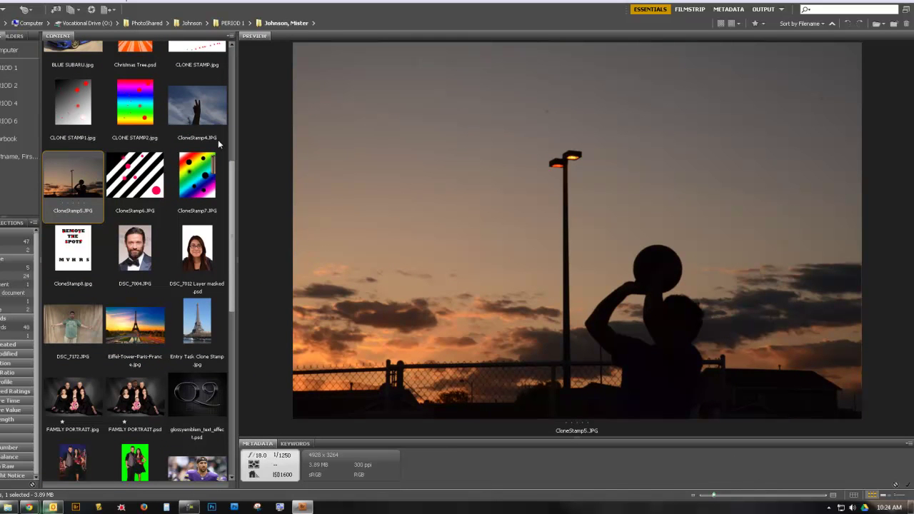
# Step: Preview DSC_7004.JPG, the Eiffel Tower image and FAMILY PORTRAIT.jpg from the Content panel
pyautogui.click(123, 290)
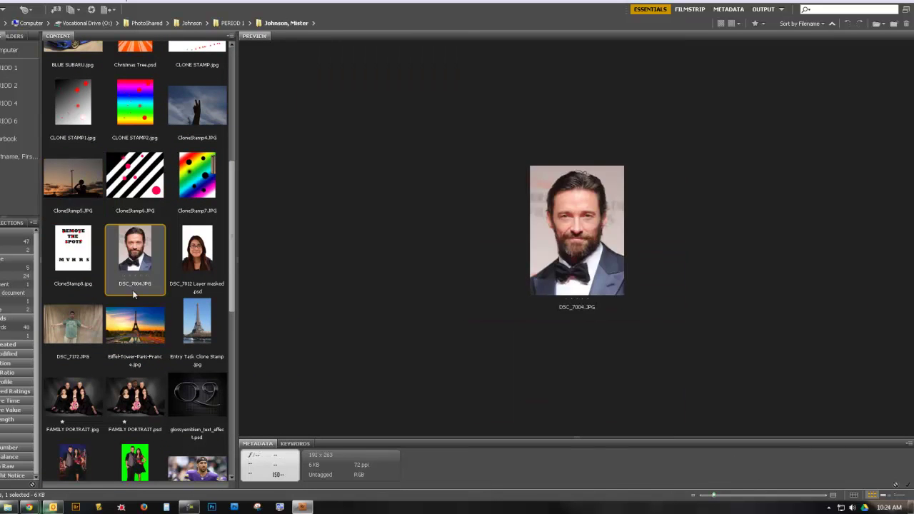
pyautogui.click(135, 325)
pyautogui.click(98, 344)
pyautogui.click(93, 397)
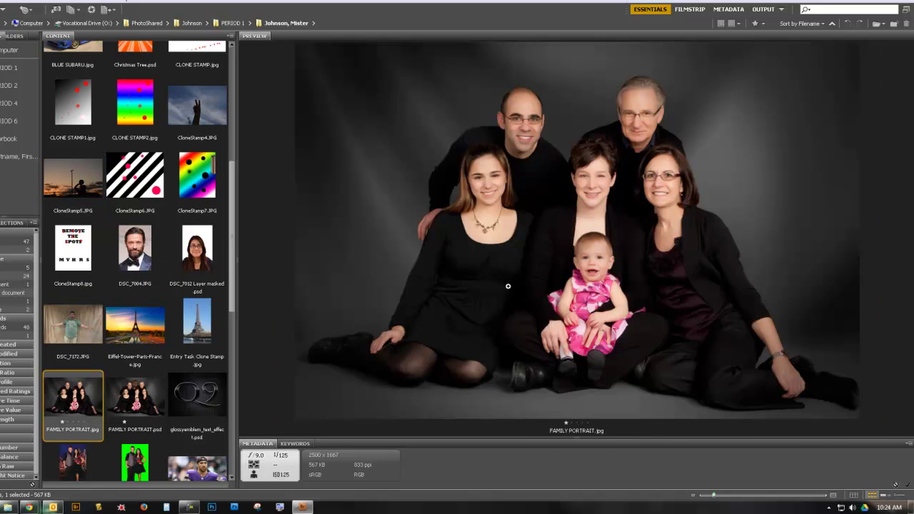